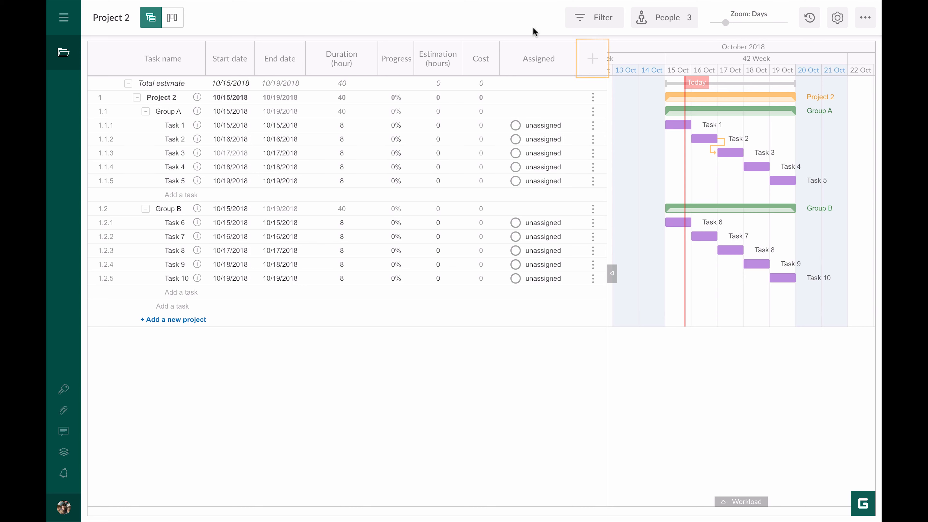
- Turn on the Status and Priority columns, showing Open and Medium for every task
{"action": "left_click", "coordinate": [593, 62]}
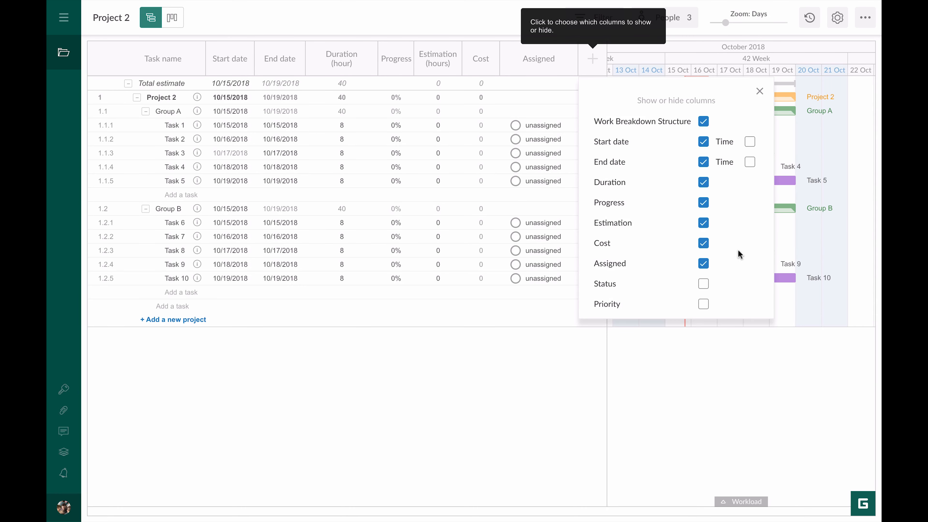
{"action": "left_click", "coordinate": [703, 285]}
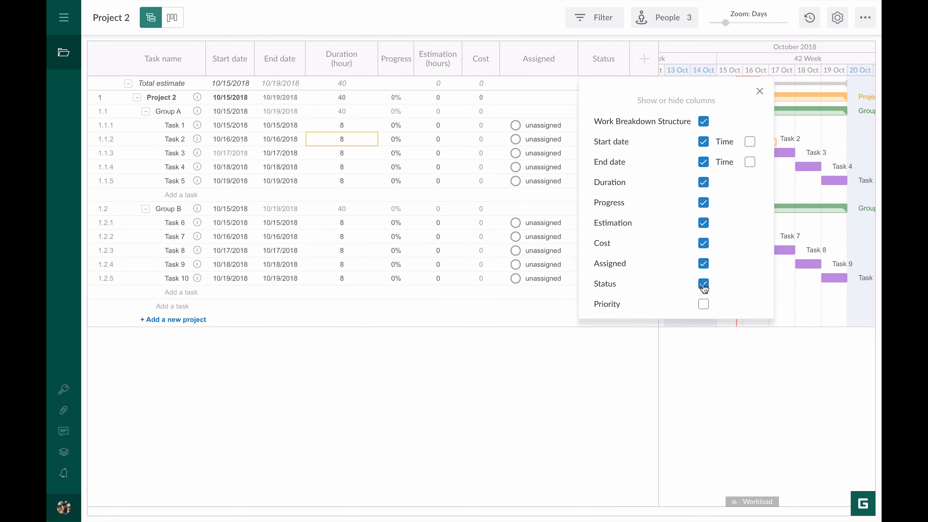
{"action": "left_click", "coordinate": [703, 305]}
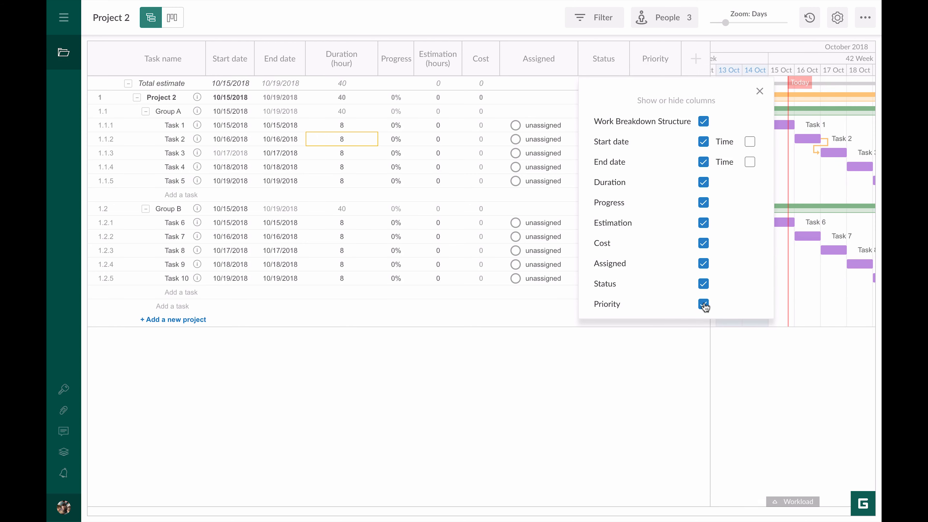
{"action": "left_click", "coordinate": [756, 90]}
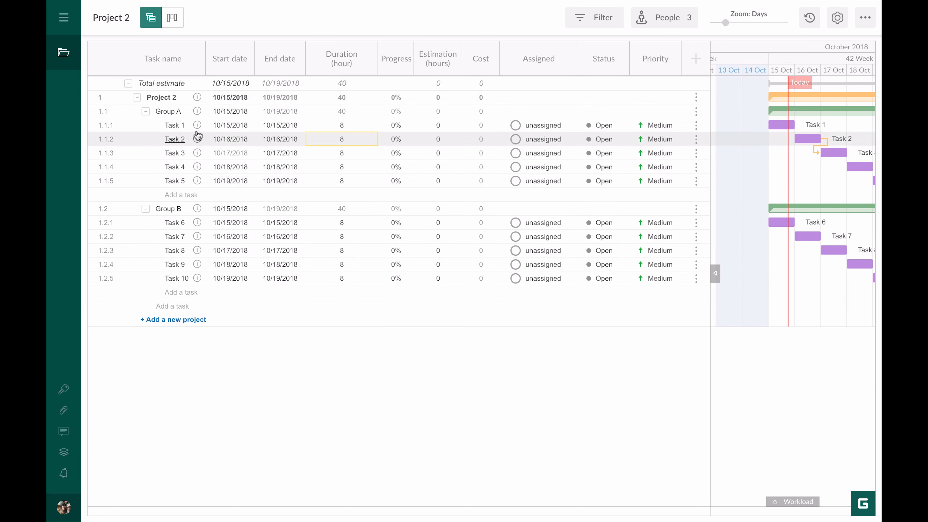
{"action": "mouse_move", "coordinate": [197, 127]}
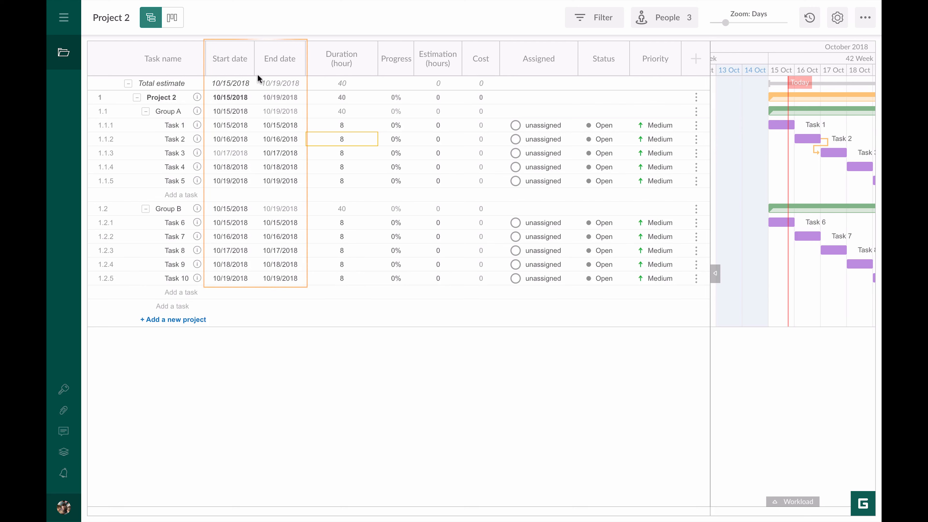
{"action": "left_click", "coordinate": [230, 111]}
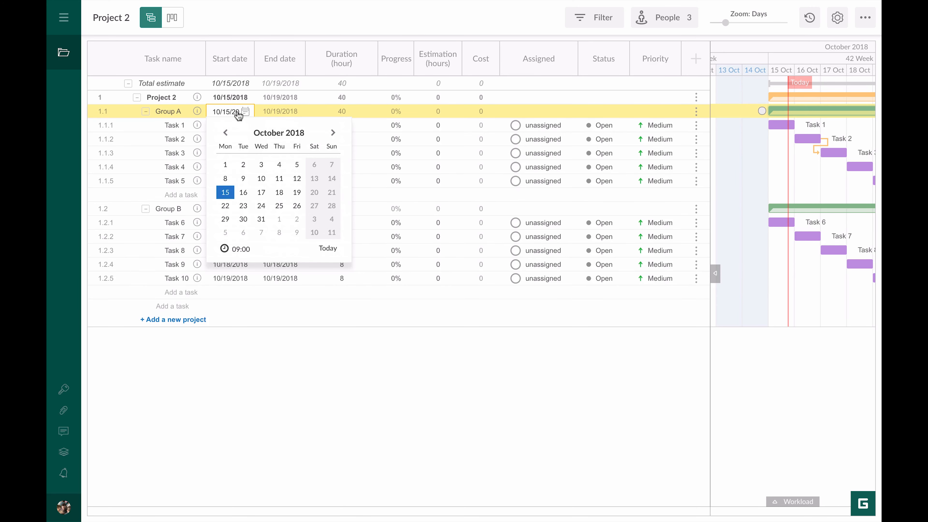
{"action": "key", "text": "Escape"}
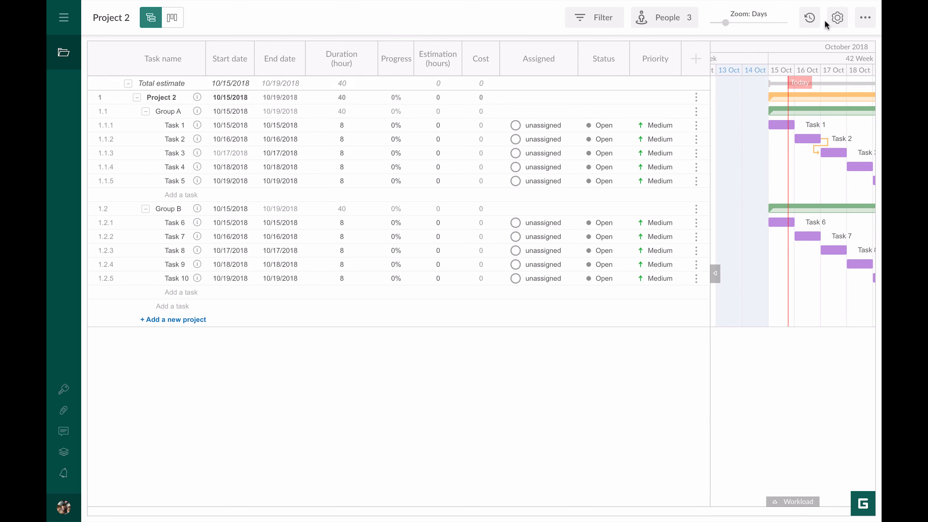
{"action": "left_click", "coordinate": [836, 18]}
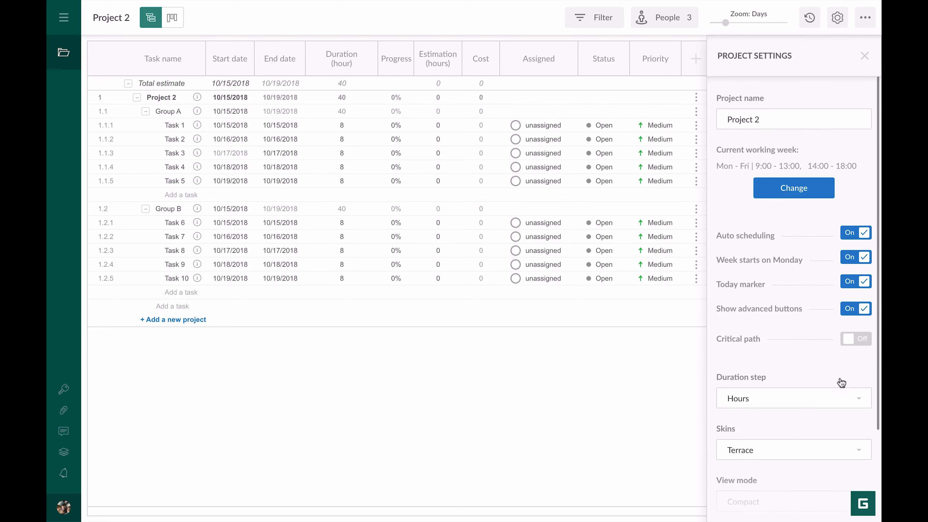
{"action": "left_click", "coordinate": [844, 404]}
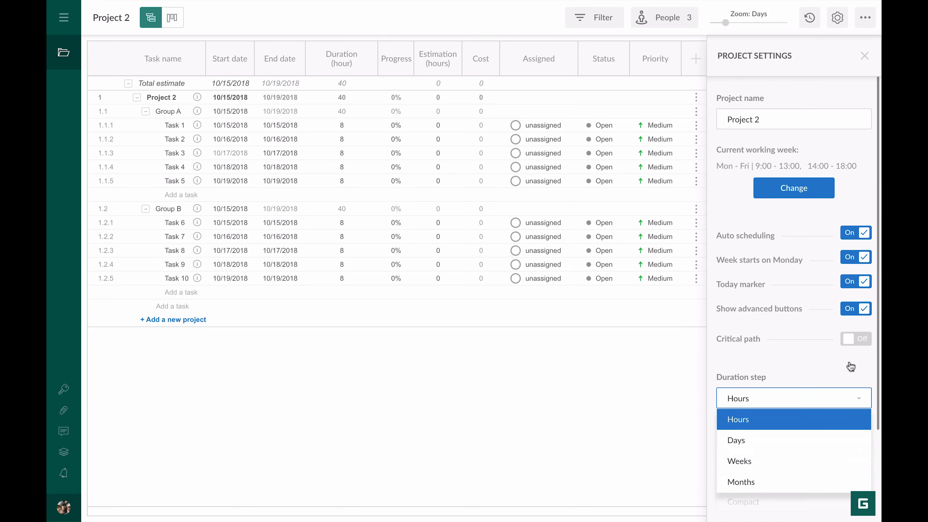
{"action": "left_click", "coordinate": [864, 56]}
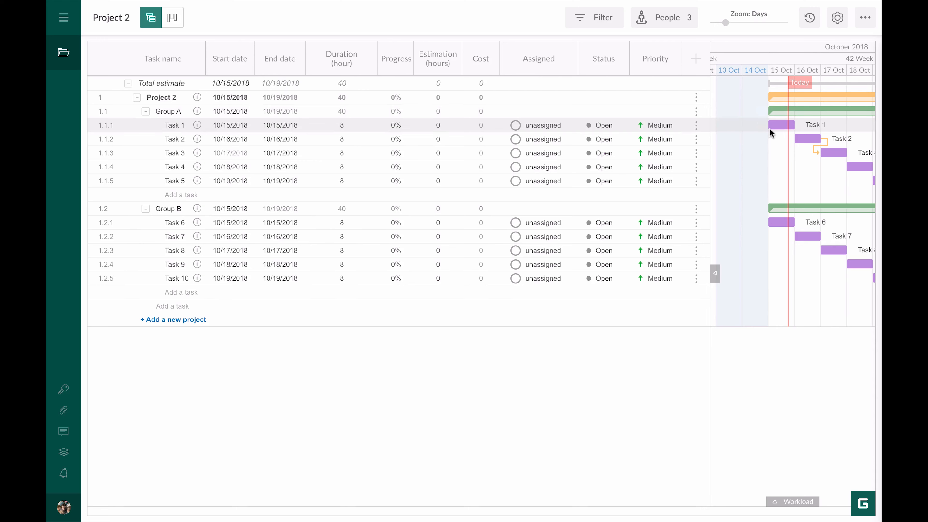
- Drag Task 1's progress to 51%, assign a team member, then reset it to unassigned
{"action": "left_click_drag", "start_coordinate": [770, 128], "coordinate": [782, 128]}
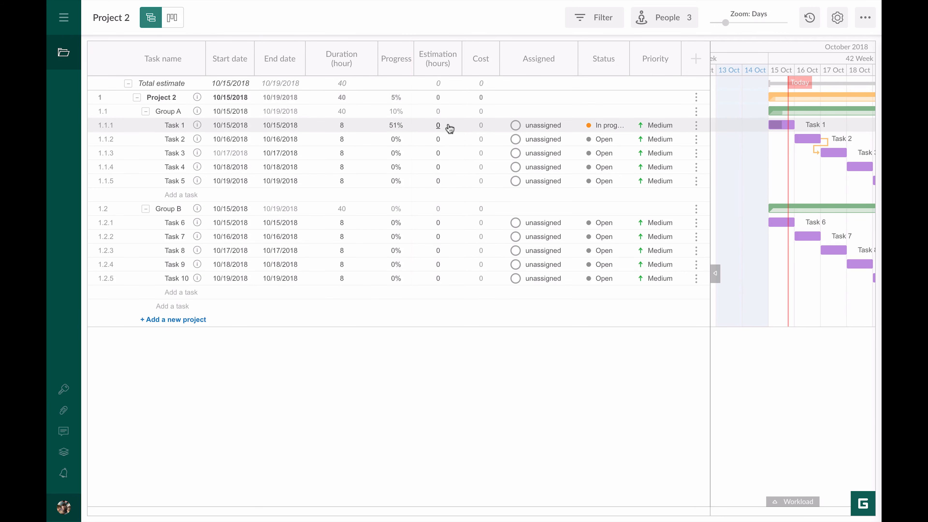
{"action": "left_click", "coordinate": [534, 125]}
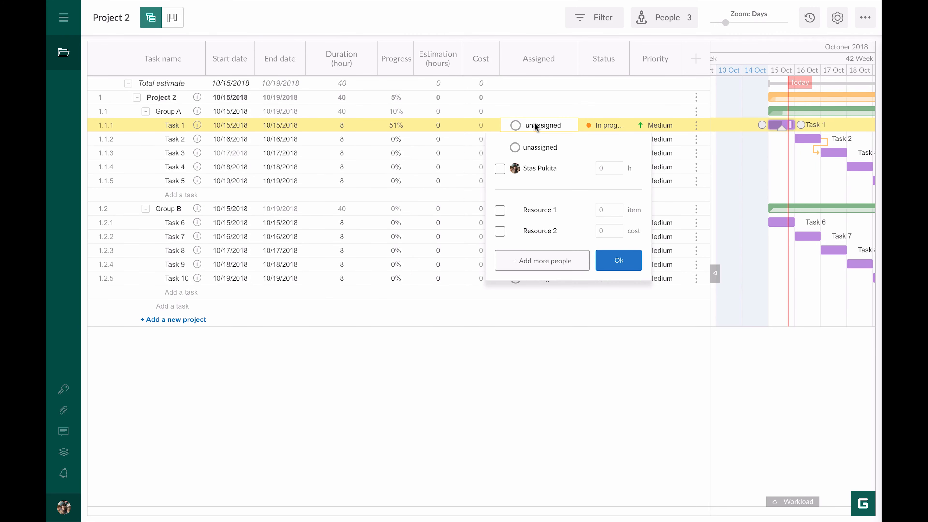
{"action": "left_click", "coordinate": [535, 171]}
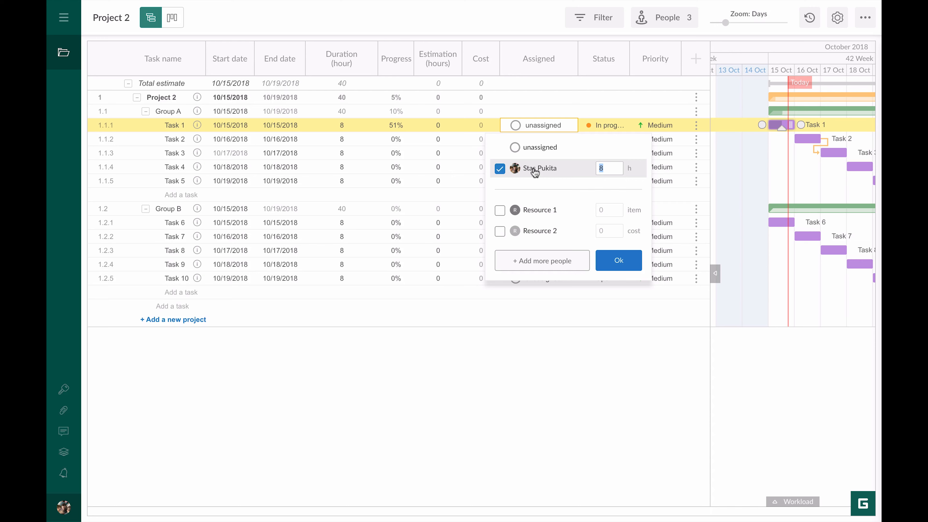
{"action": "left_click", "coordinate": [617, 261]}
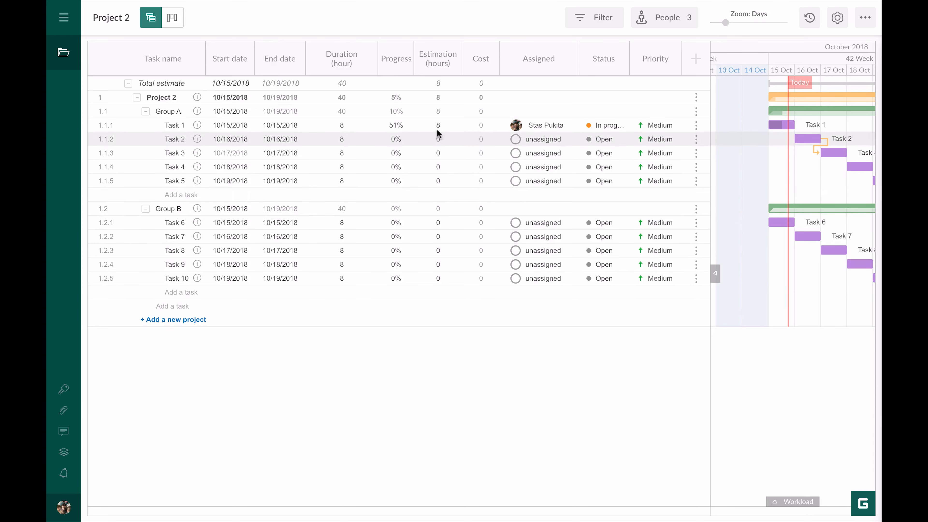
{"action": "left_click", "coordinate": [547, 130]}
{"action": "left_click", "coordinate": [547, 146]}
- Enter 10 hours as Task 1's estimation
{"action": "left_click", "coordinate": [440, 125]}
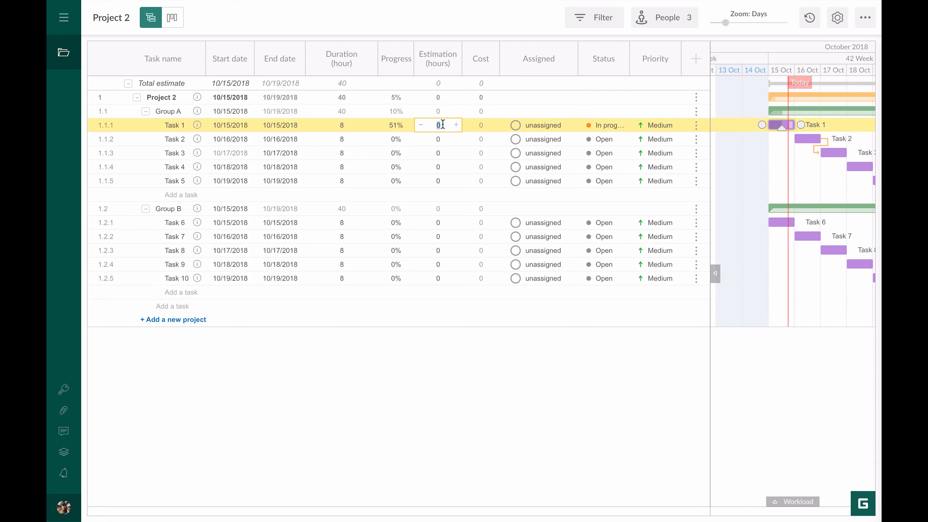
{"action": "type", "text": "10"}
{"action": "key", "text": "Return"}
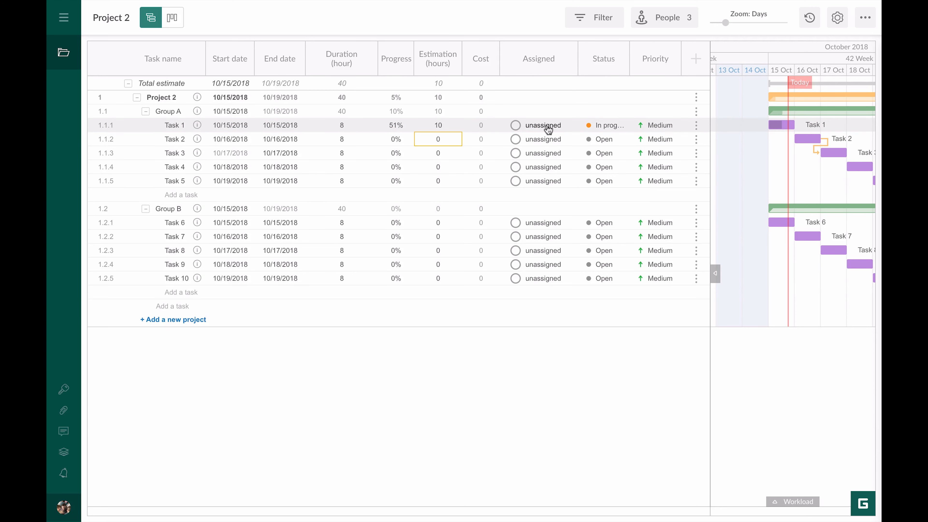
- Select a team member in Task 1's Assigned list, then cancel without saving
{"action": "left_click", "coordinate": [547, 124]}
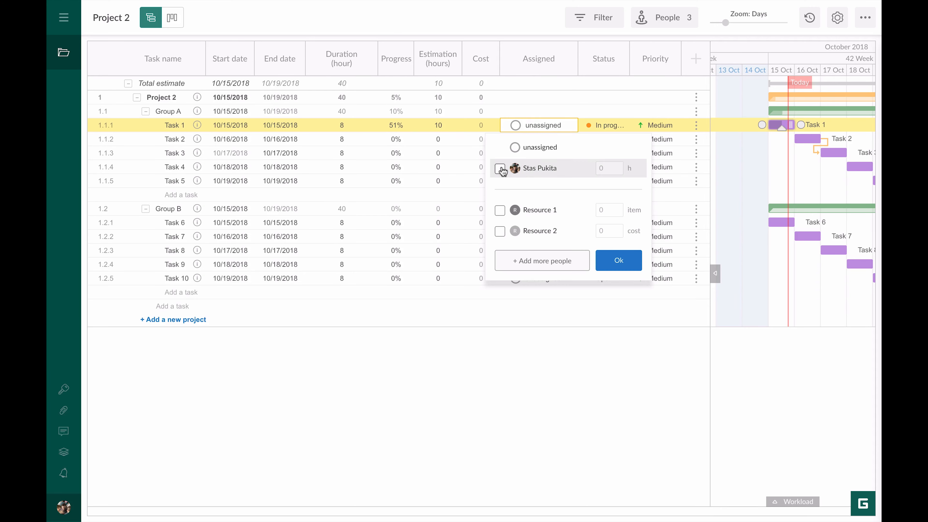
{"action": "left_click", "coordinate": [536, 168]}
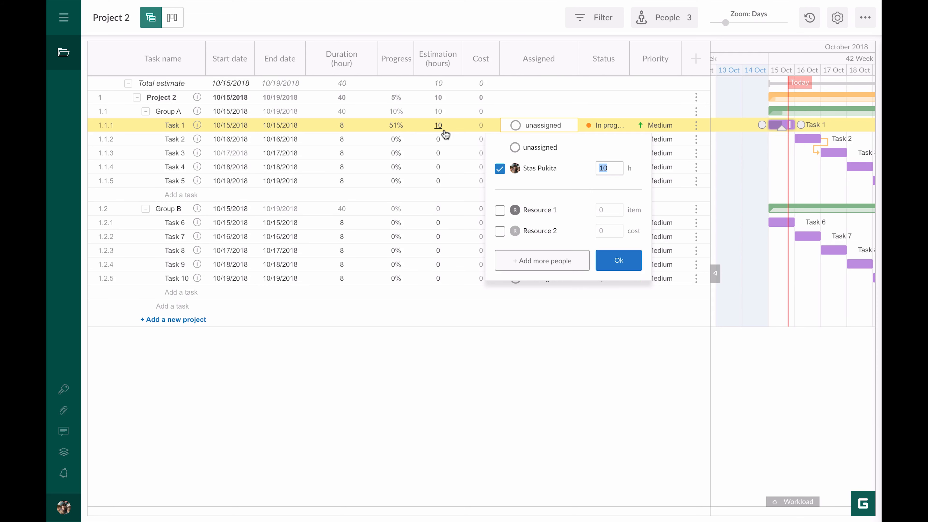
{"action": "key", "text": "Escape"}
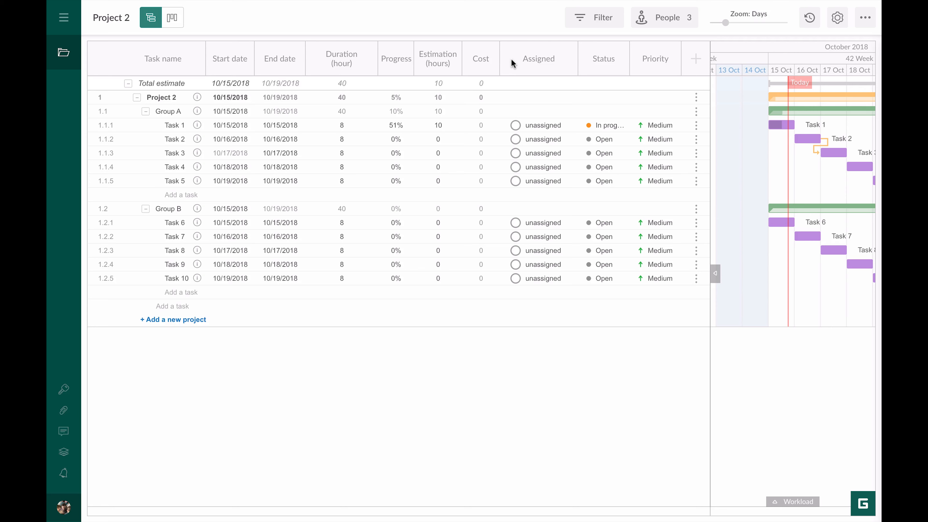
{"action": "left_click", "coordinate": [529, 127]}
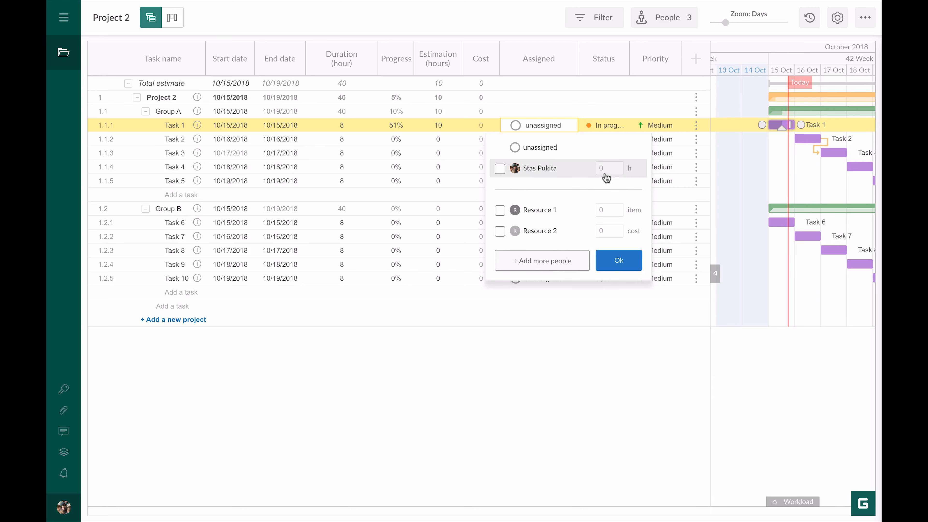
{"action": "left_click", "coordinate": [500, 171]}
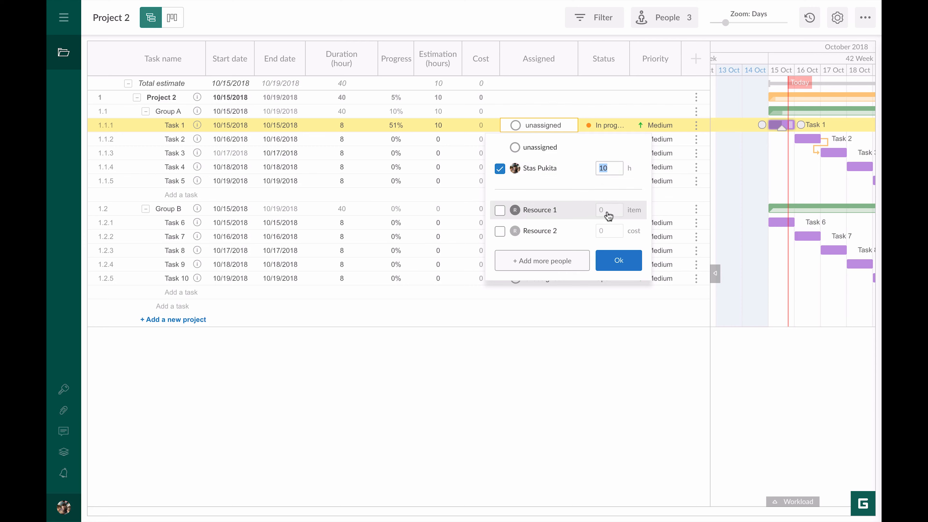
{"action": "left_click", "coordinate": [500, 211]}
{"action": "type", "text": "5"}
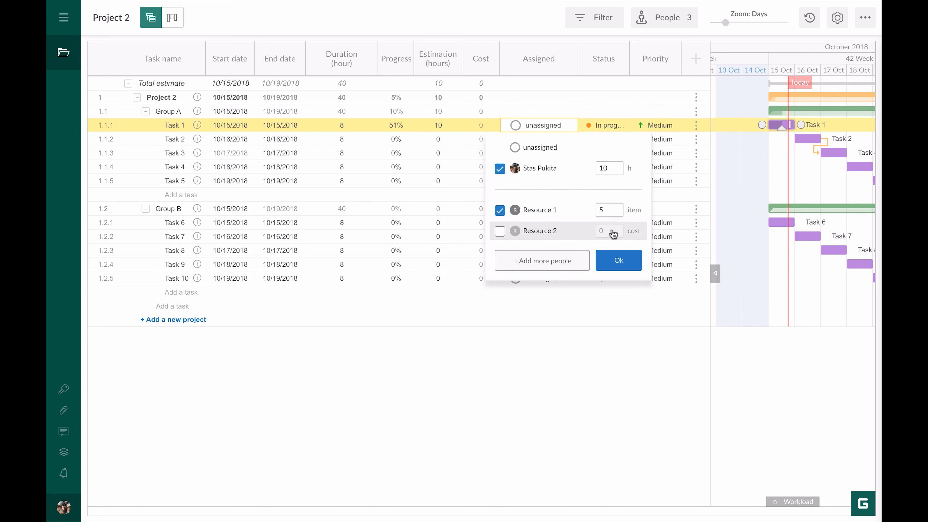
{"action": "left_click", "coordinate": [500, 231]}
{"action": "type", "text": "80"}
{"action": "left_click", "coordinate": [574, 157]}
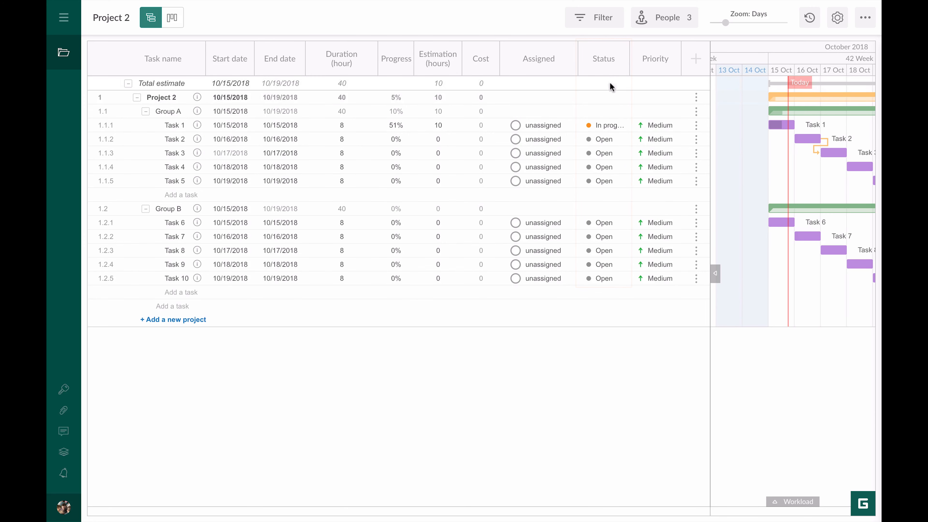
- Switch Task 2's status through Open, In progress and Done
{"action": "left_click", "coordinate": [605, 139]}
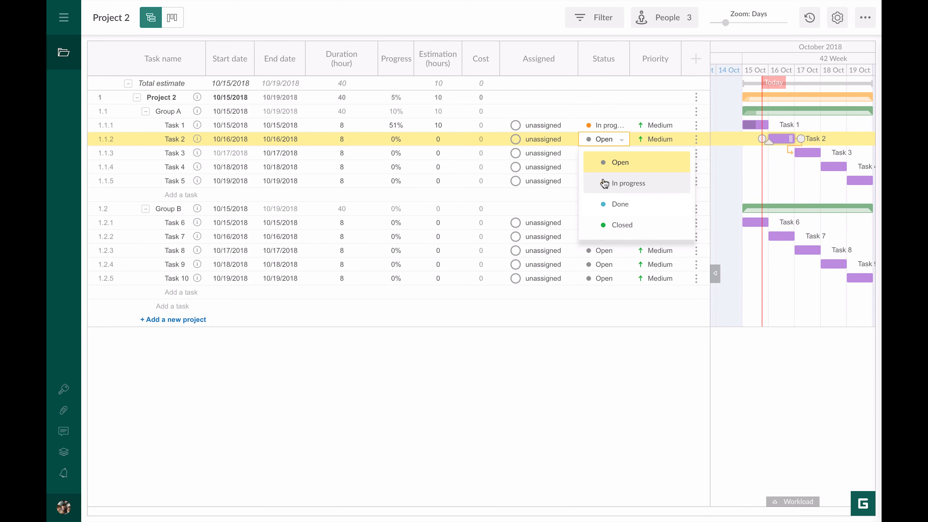
{"action": "left_click", "coordinate": [604, 169]}
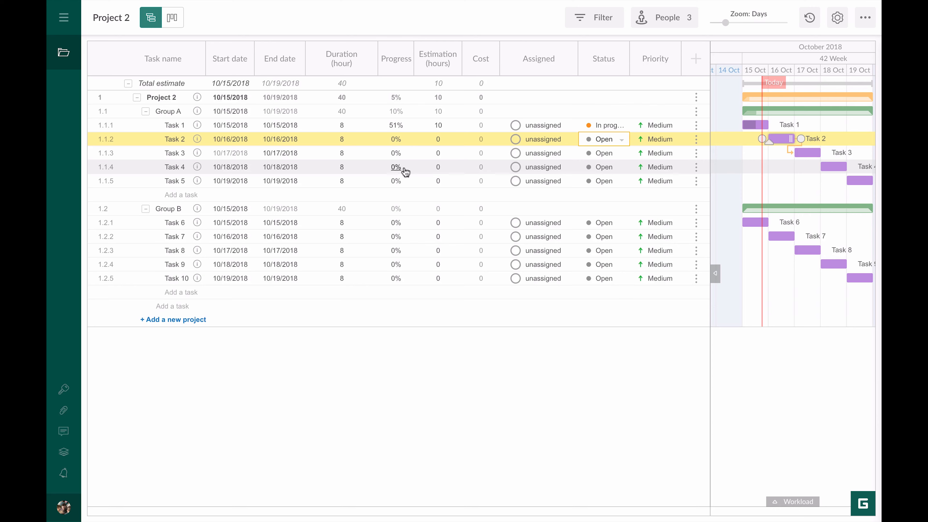
{"action": "left_click", "coordinate": [588, 139]}
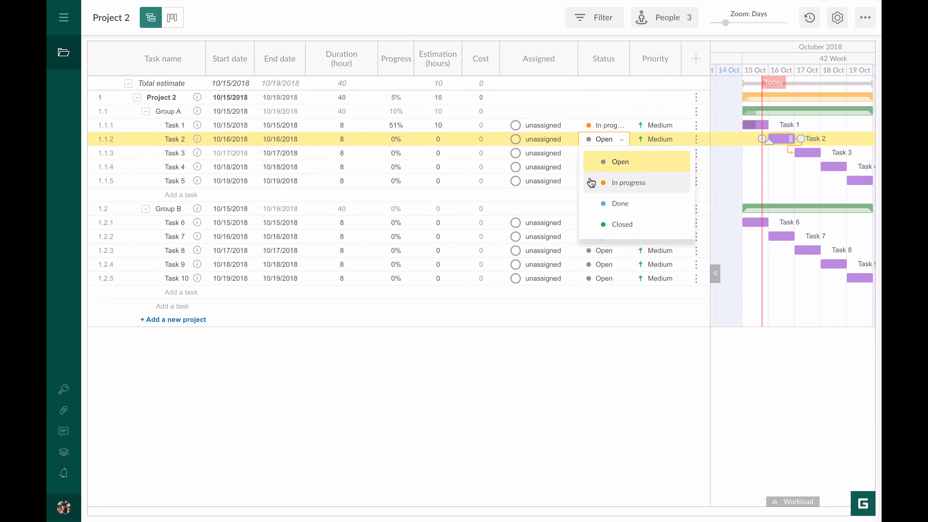
{"action": "left_click", "coordinate": [591, 183]}
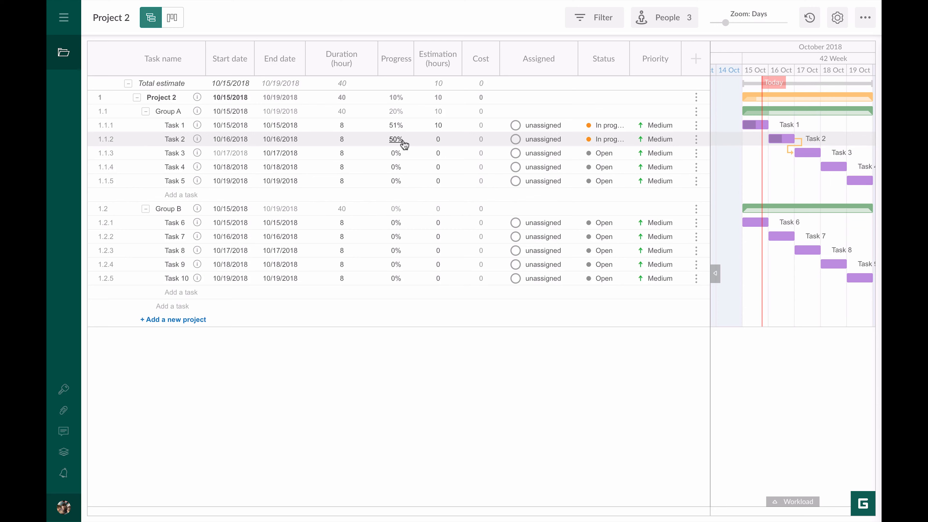
{"action": "left_click", "coordinate": [607, 140]}
{"action": "left_click", "coordinate": [608, 204]}
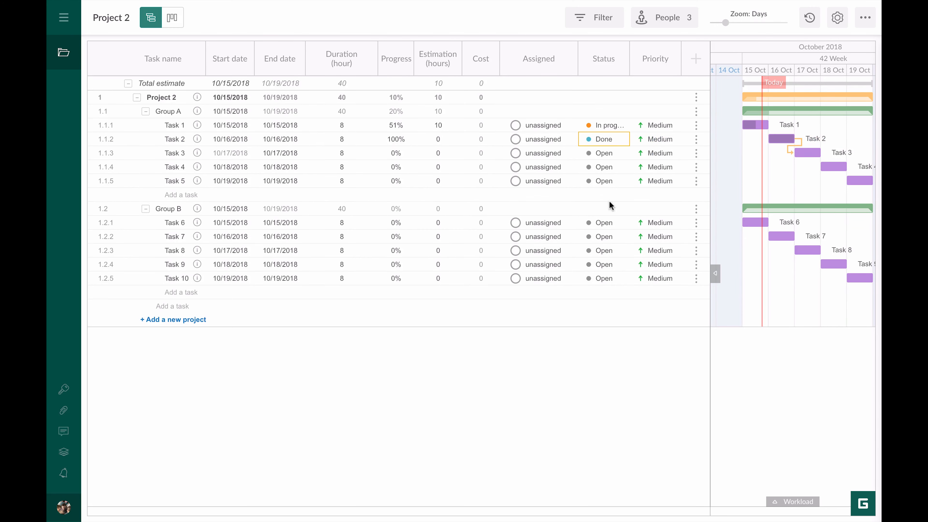
- Set Task 2's progress to 50%, returning it to In progress
{"action": "left_click", "coordinate": [395, 137]}
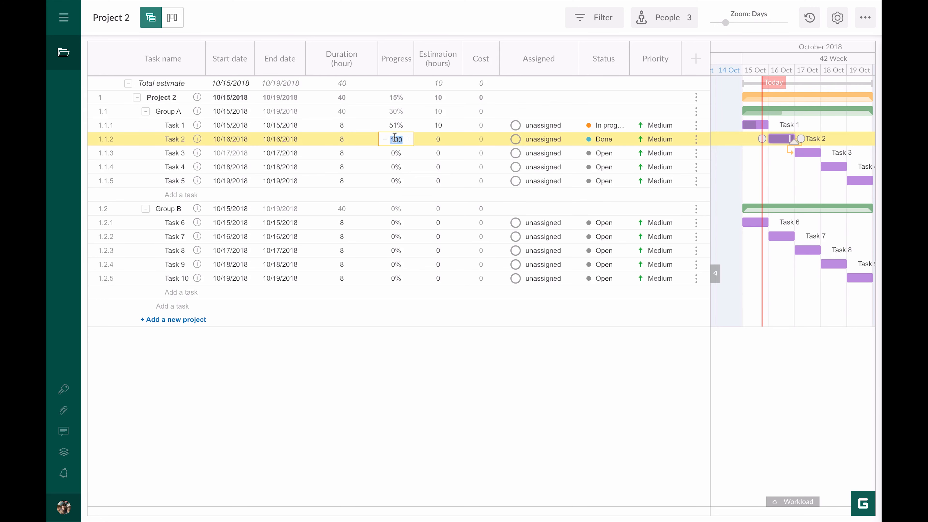
{"action": "type", "text": "50"}
{"action": "key", "text": "Return"}
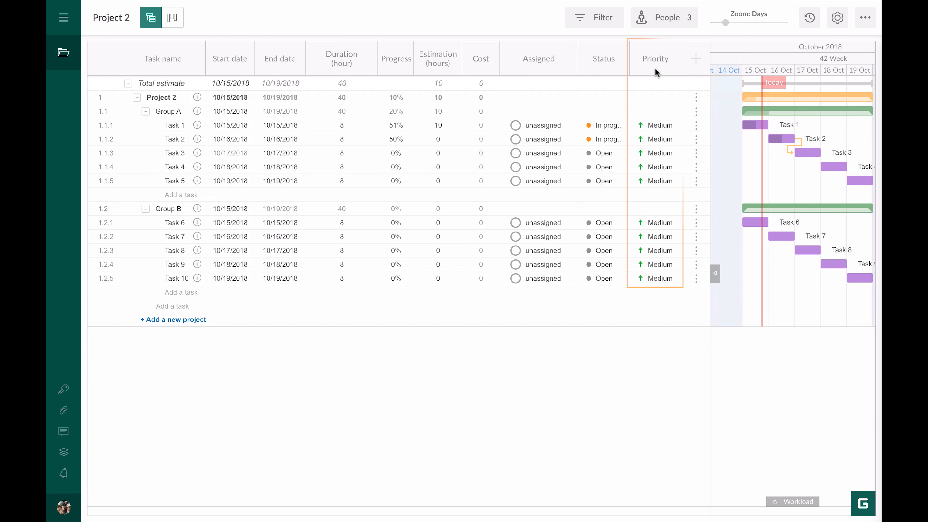
- Open Task 1's Priority dropdown listing Highest to Lowest
{"action": "left_click", "coordinate": [658, 125]}
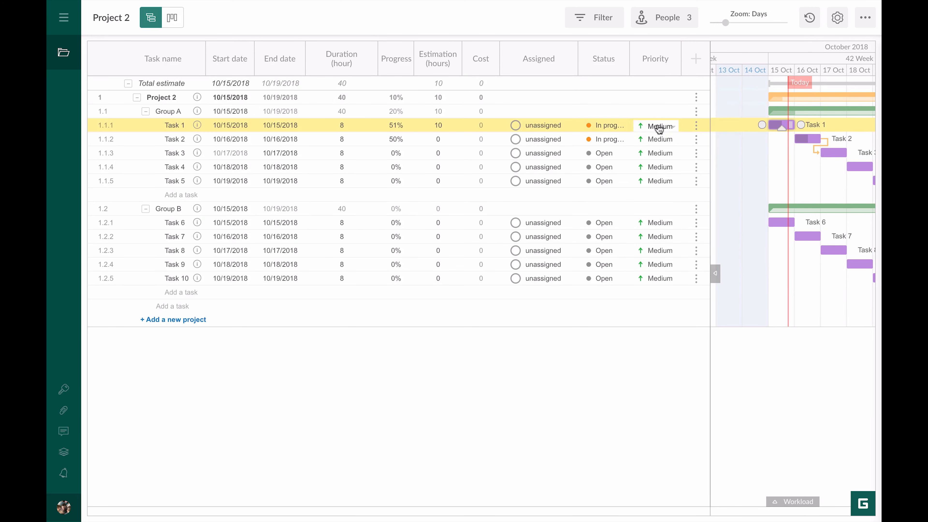